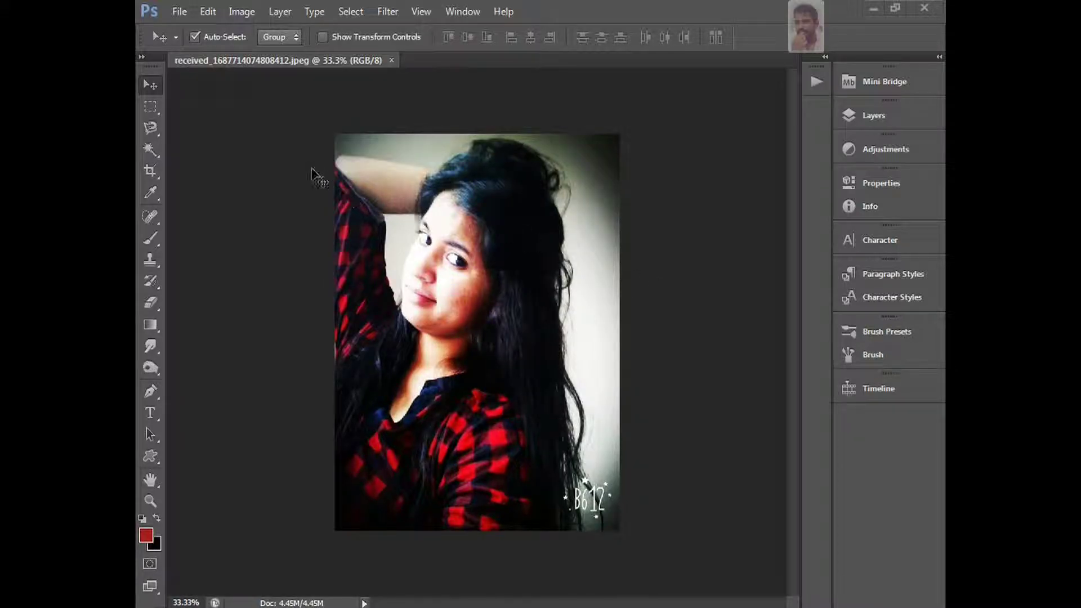
# Select the Eyedropper Tool, glancing over its flyout of related sampling tools.
pyautogui.click(150, 191)
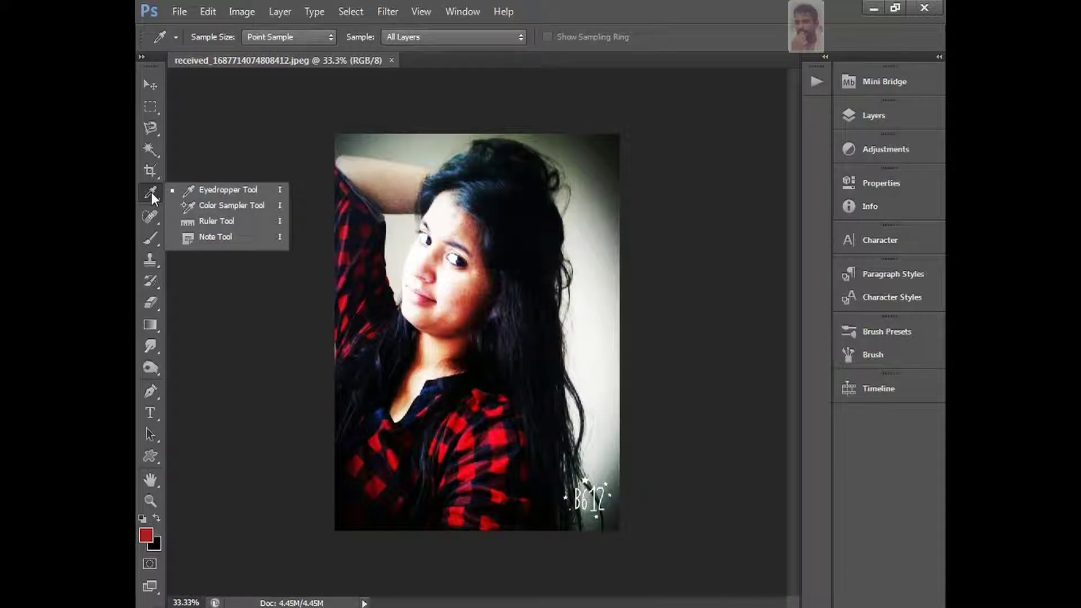
pyautogui.click(149, 194)
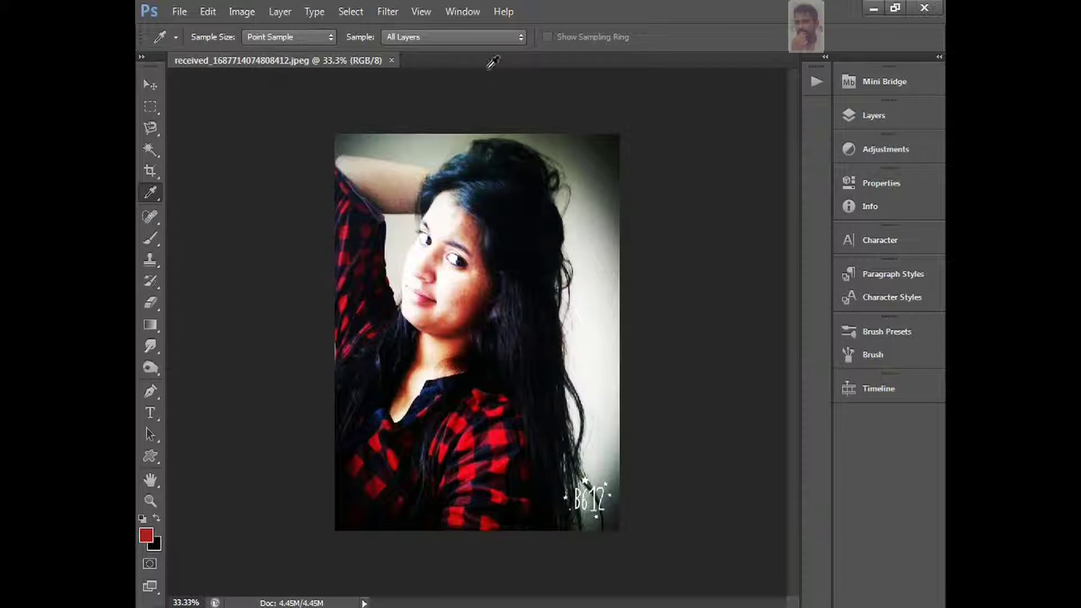
# Switch the workspace to Essentials (Default), then to the user's own saved workspace.
pyautogui.click(461, 14)
pyautogui.moveTo(464, 46)
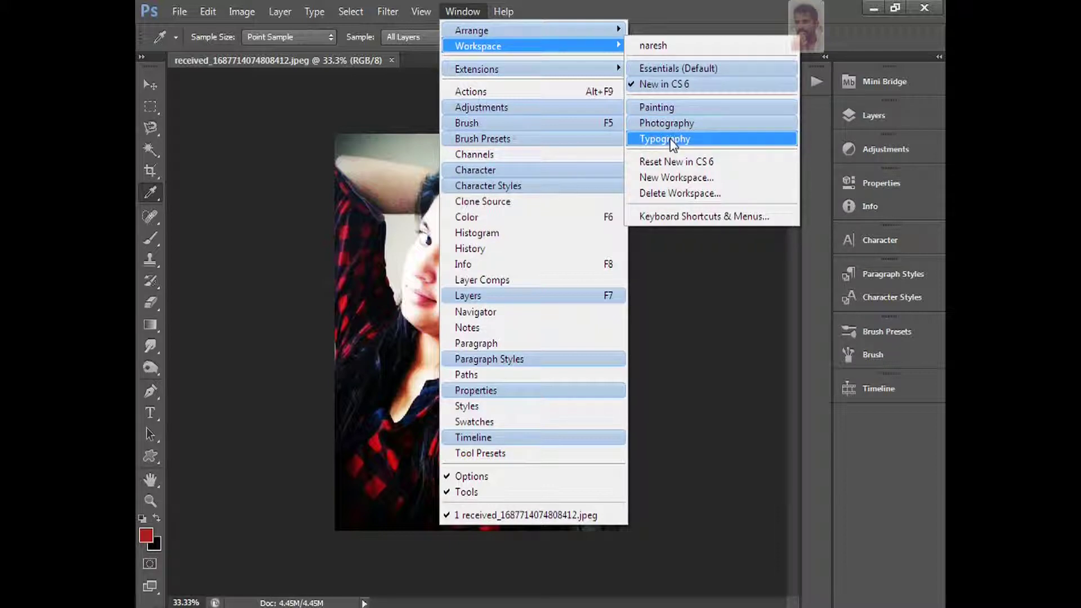
pyautogui.click(669, 68)
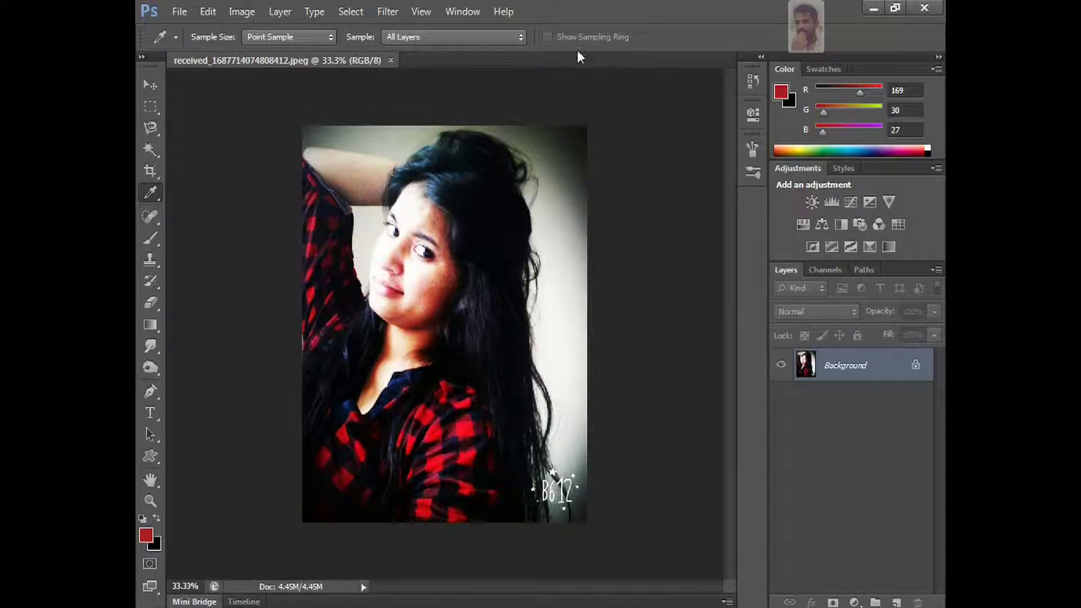
pyautogui.click(460, 14)
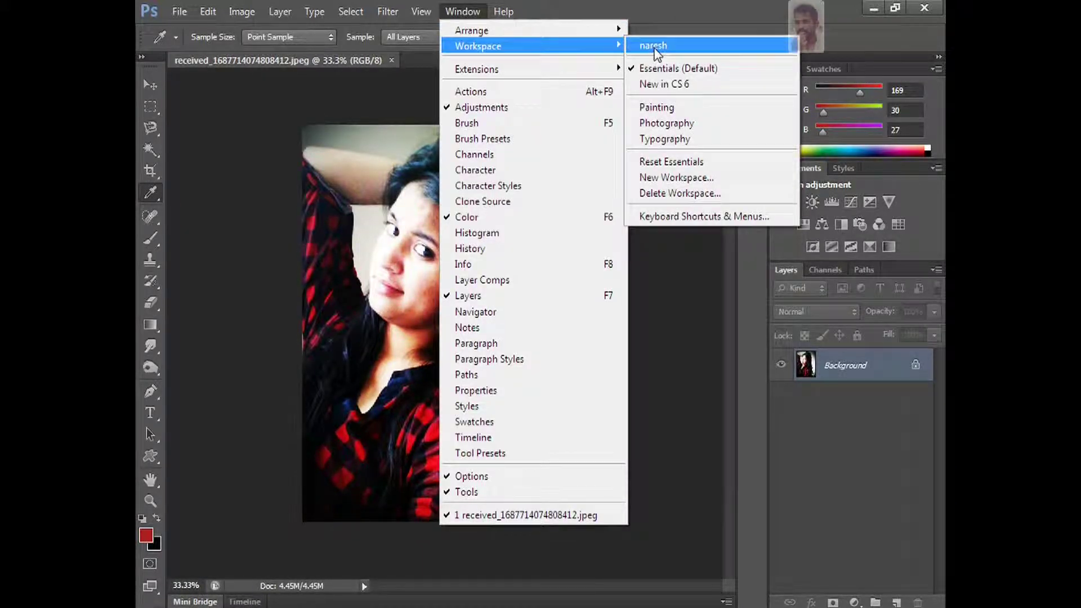
pyautogui.click(654, 46)
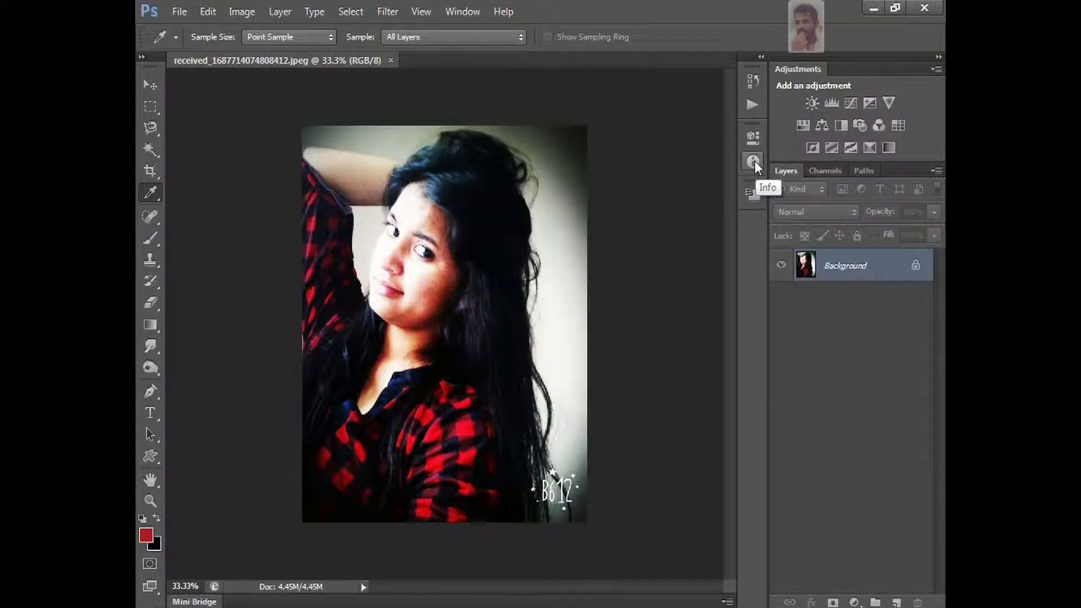
# Choose the Eyedropper and sample foreground colours from the skin, navy and red shirt checks, and eye area.
pyautogui.rightClick(156, 196)
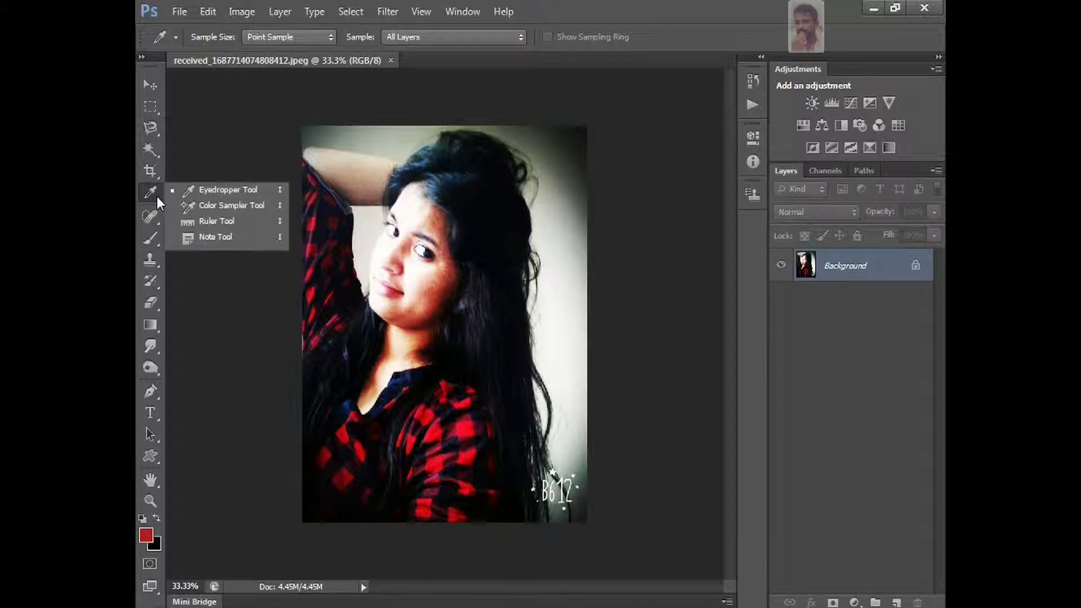
pyautogui.click(200, 191)
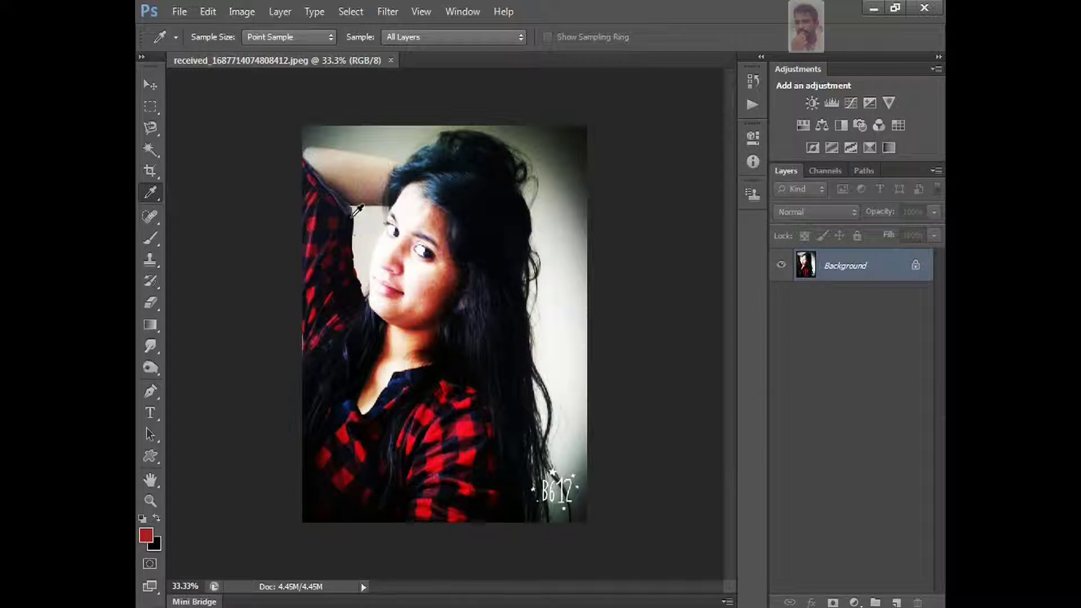
pyautogui.click(419, 213)
pyautogui.click(358, 346)
pyautogui.click(410, 391)
pyautogui.click(421, 395)
pyautogui.click(426, 410)
pyautogui.click(428, 416)
pyautogui.click(444, 261)
# Sample background colours from the neck's beige skin, the red and dark shirt, and the face and forehead.
pyautogui.keyDown('alt'); pyautogui.click(398, 353); pyautogui.keyUp('alt')
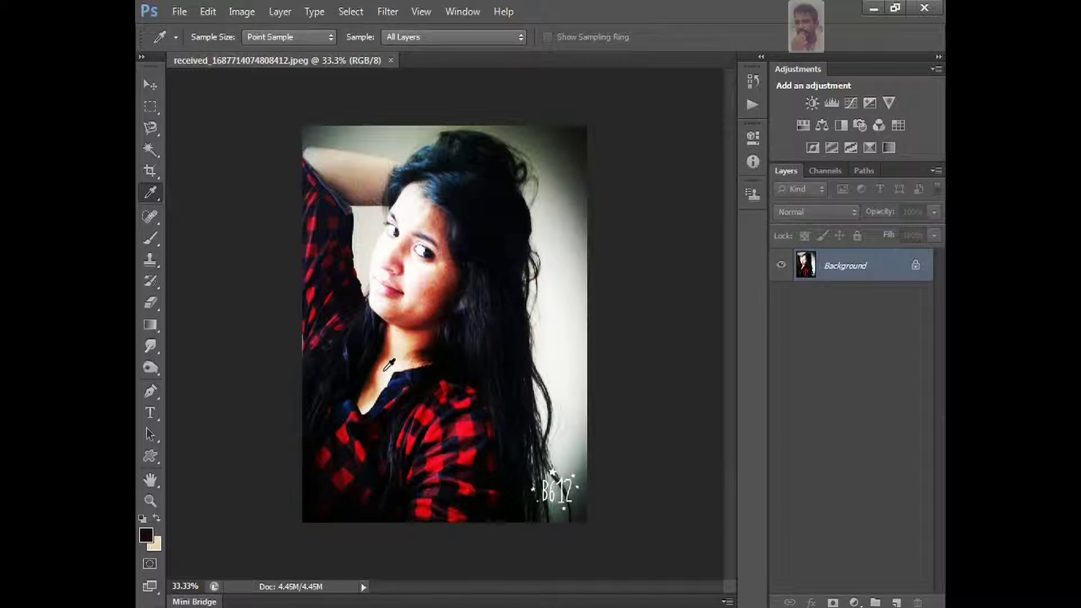
pyautogui.keyDown('alt'); pyautogui.click(346, 437); pyautogui.keyUp('alt')
pyautogui.keyDown('alt'); pyautogui.click(351, 478); pyautogui.keyUp('alt')
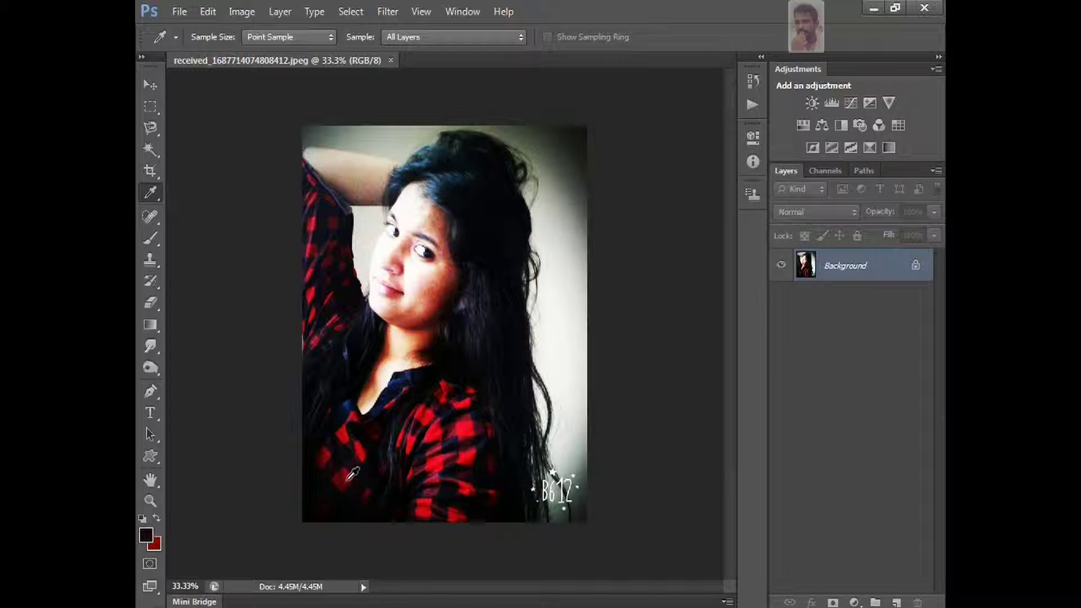
pyautogui.keyDown('alt'); pyautogui.click(454, 442); pyautogui.keyUp('alt')
pyautogui.keyDown('alt'); pyautogui.click(429, 304); pyautogui.keyUp('alt')
pyautogui.keyDown('alt'); pyautogui.click(390, 279); pyautogui.keyUp('alt')
pyautogui.keyDown('alt'); pyautogui.click(407, 228); pyautogui.keyUp('alt')
pyautogui.keyDown('alt'); pyautogui.click(410, 204); pyautogui.keyUp('alt')
# Keep sampling background colours near the eye and shirt, ending on the dark neckline.
pyautogui.keyDown('alt'); pyautogui.click(348, 185); pyautogui.keyUp('alt')
pyautogui.keyDown('alt'); pyautogui.click(334, 220); pyautogui.keyUp('alt')
pyautogui.keyDown('alt'); pyautogui.click(326, 221); pyautogui.keyUp('alt')
pyautogui.keyDown('alt'); pyautogui.click(318, 237); pyautogui.keyUp('alt')
pyautogui.keyDown('alt'); pyautogui.click(319, 252); pyautogui.keyUp('alt')
pyautogui.keyDown('alt'); pyautogui.click(324, 292); pyautogui.keyUp('alt')
pyautogui.keyDown('alt'); pyautogui.click(448, 428); pyautogui.keyUp('alt')
pyautogui.keyDown('alt'); pyautogui.click(411, 390); pyautogui.keyUp('alt')
# Set Sample Size to 3 by 3 Average and sample the light face and cheek-to-neck area.
pyautogui.click(330, 40)
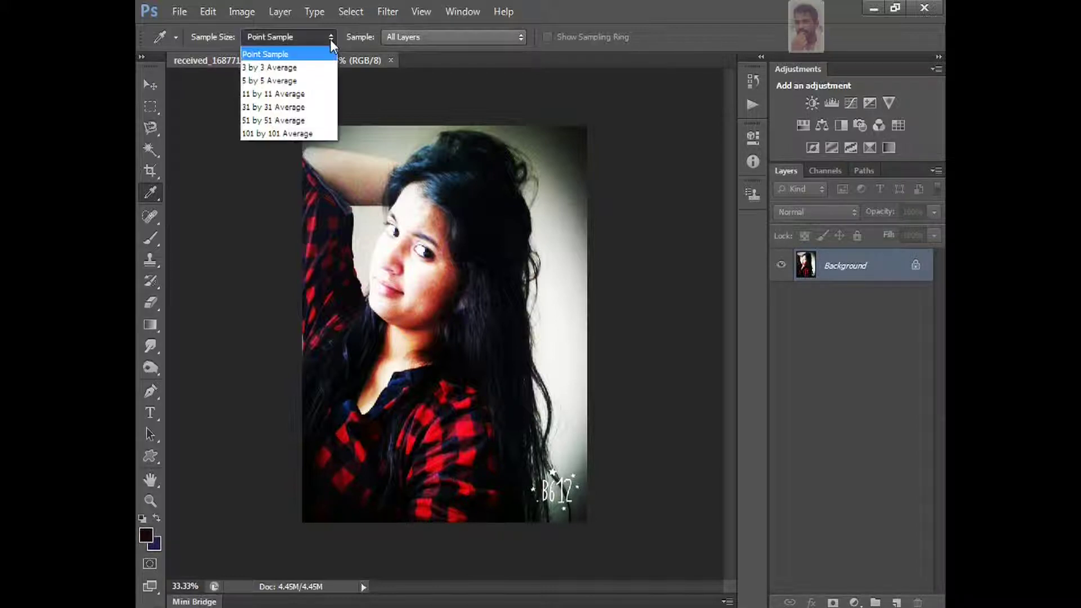
pyautogui.click(276, 68)
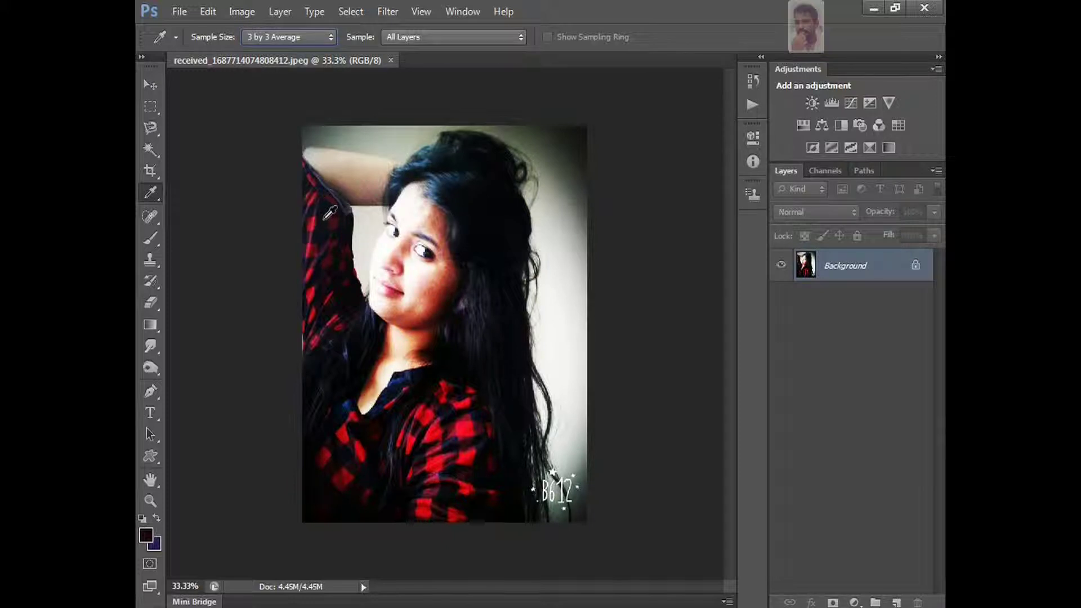
pyautogui.click(370, 224)
pyautogui.moveTo(379, 276); pyautogui.dragTo(351, 444)
# Return Sample Size to Point Sample and resample the hair, wall, red shirt and face.
pyautogui.click(289, 47)
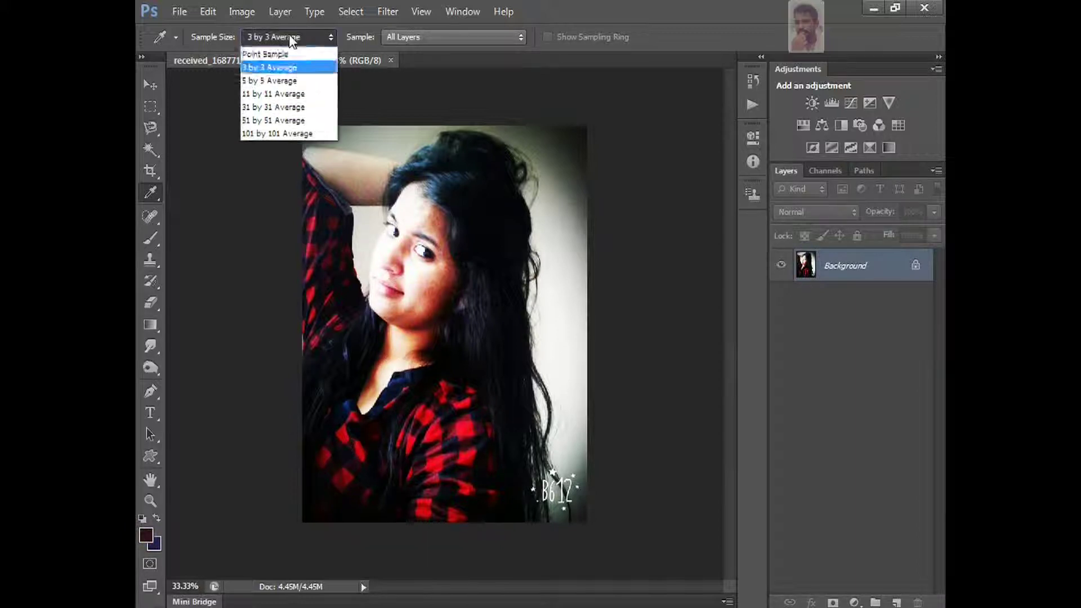
pyautogui.click(275, 51)
pyautogui.moveTo(403, 146); pyautogui.dragTo(558, 318)
pyautogui.click(452, 388)
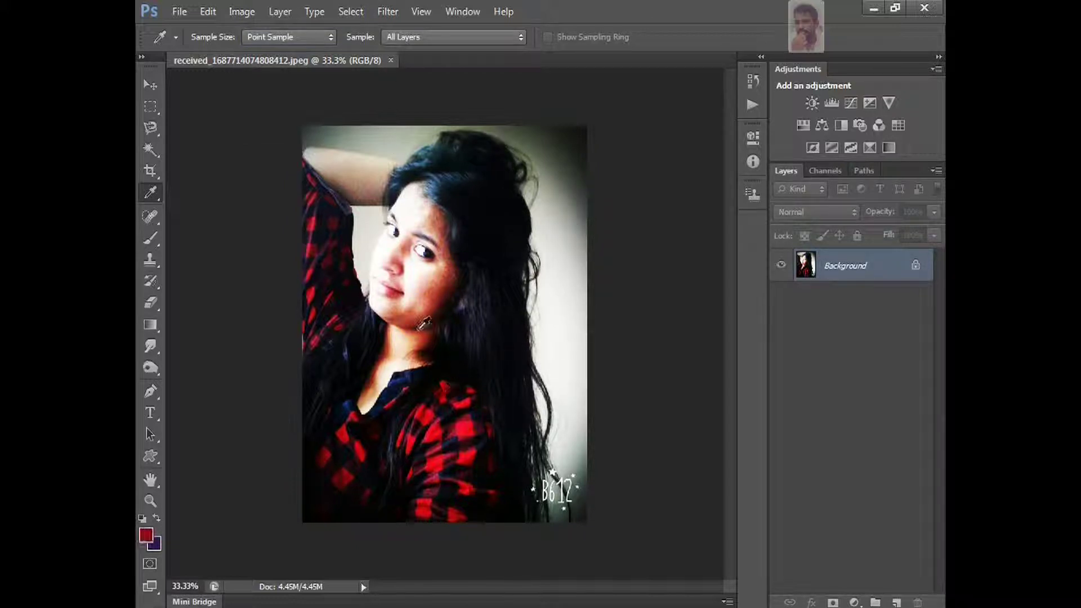
pyautogui.click(415, 266)
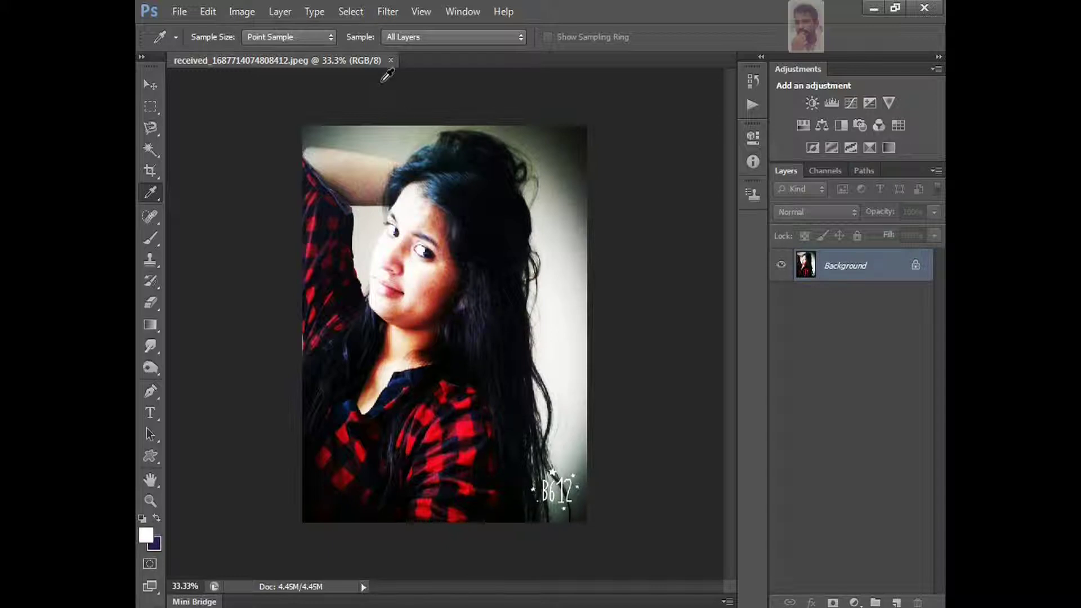
pyautogui.click(495, 37)
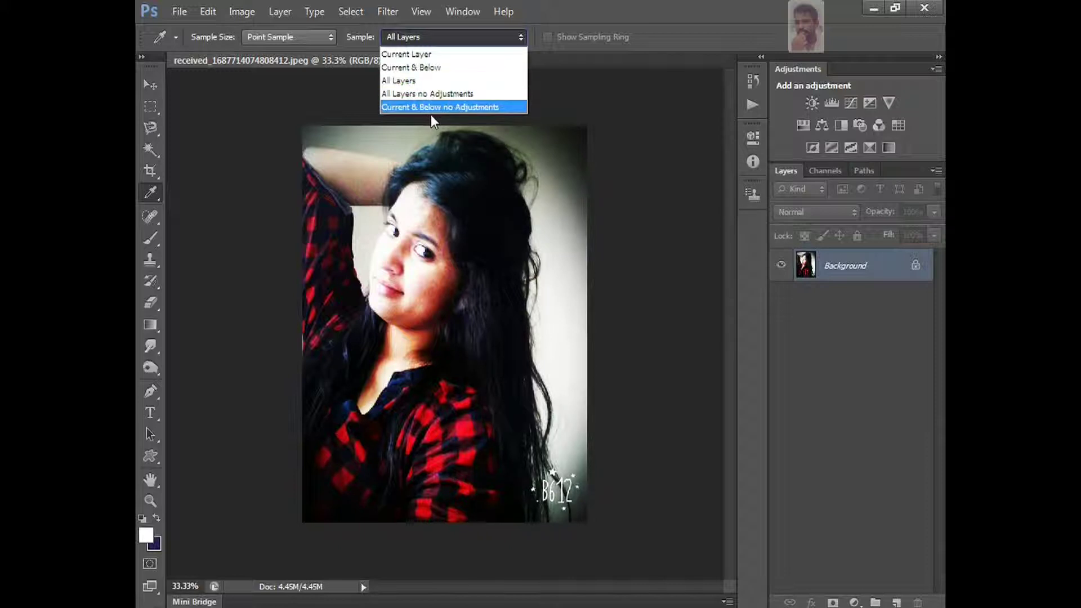
pyautogui.click(422, 80)
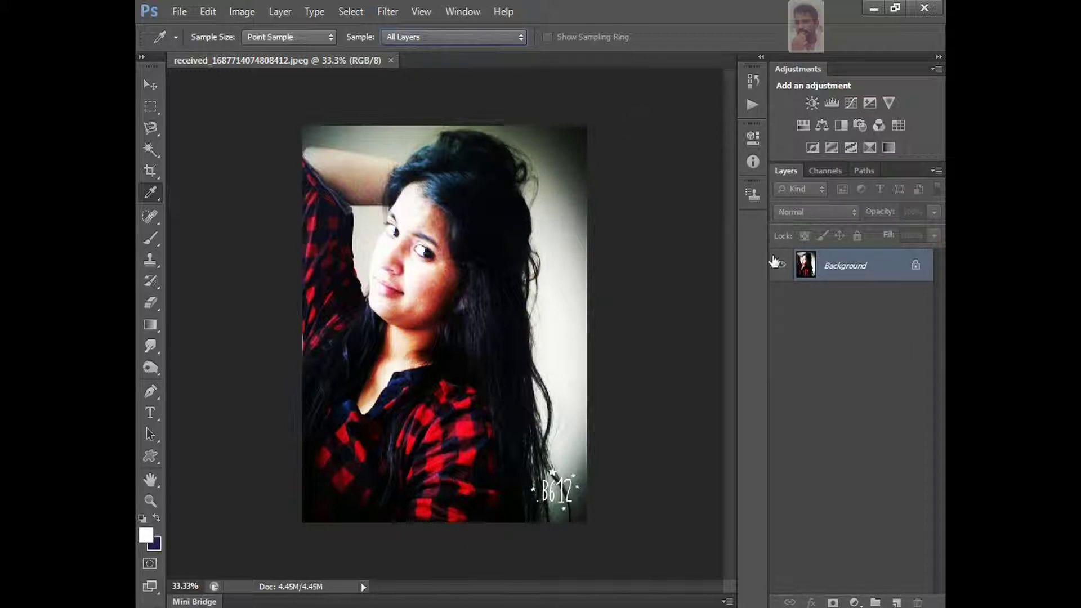
pyautogui.click(436, 36)
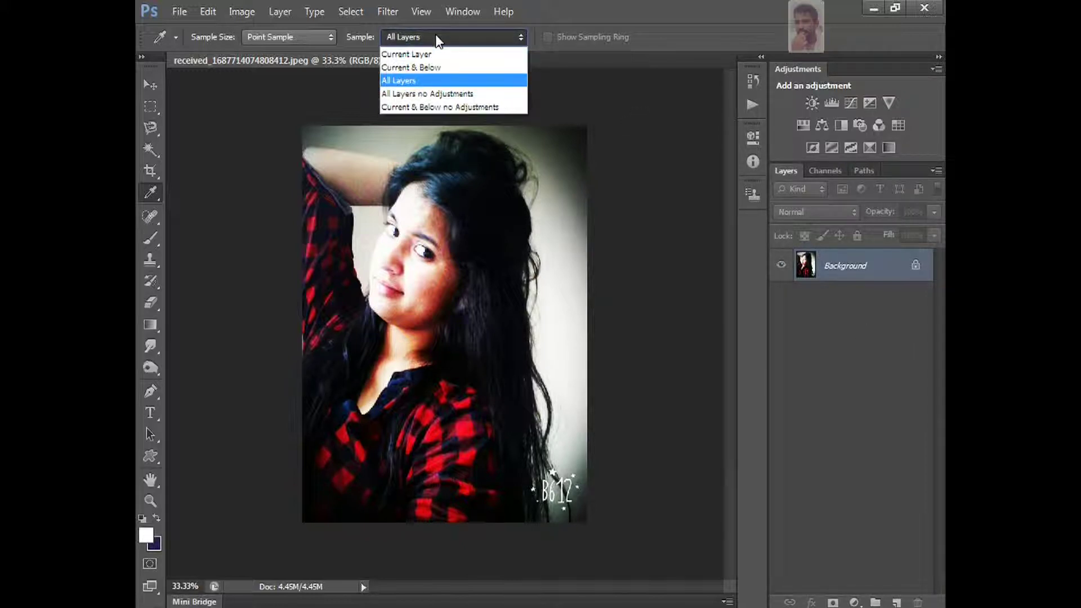
pyautogui.click(436, 37)
pyautogui.click(435, 37)
pyautogui.click(427, 35)
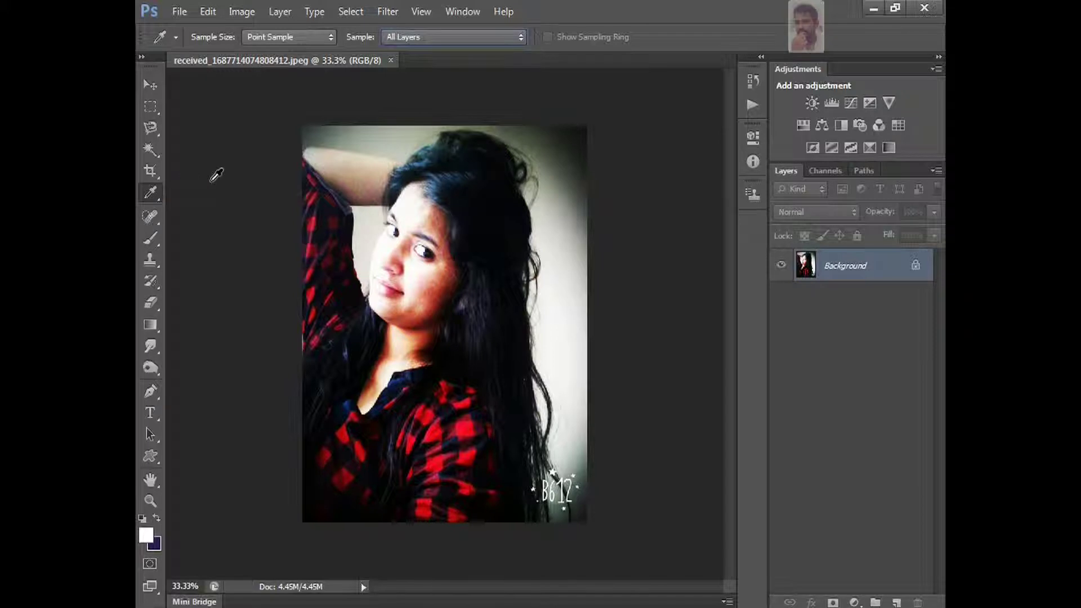
# Switch to the Color Sampler Tool and show the Info panel for sampler readings.
pyautogui.rightClick(154, 195)
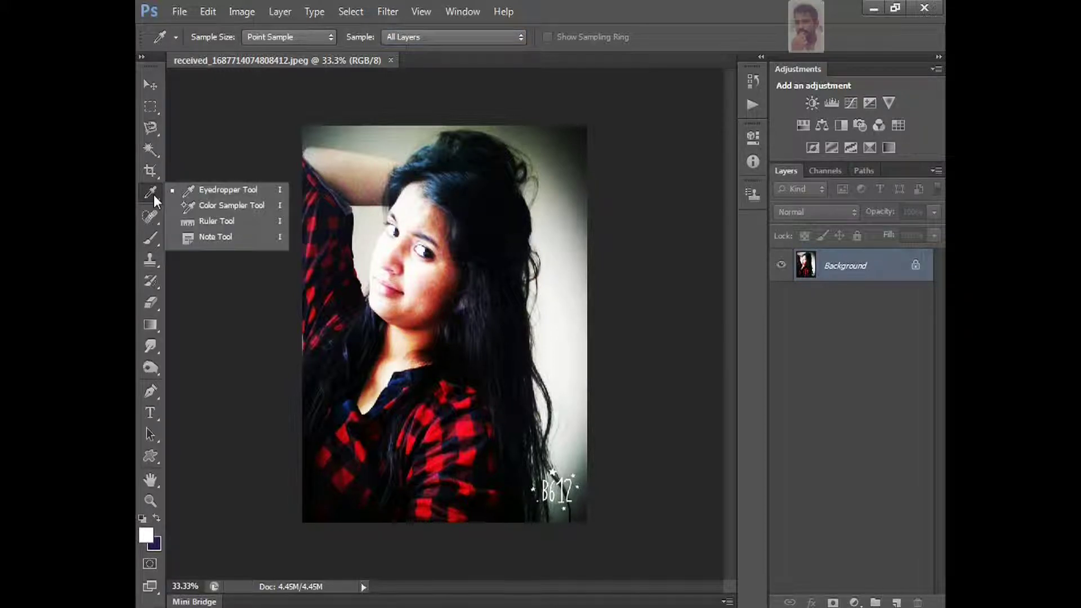
pyautogui.click(223, 206)
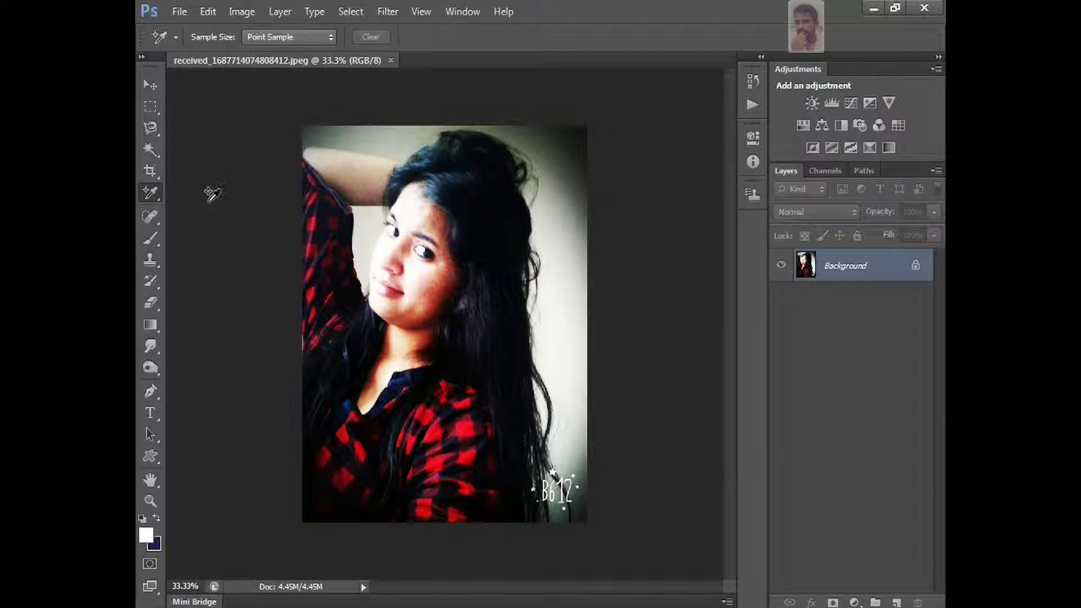
pyautogui.click(754, 162)
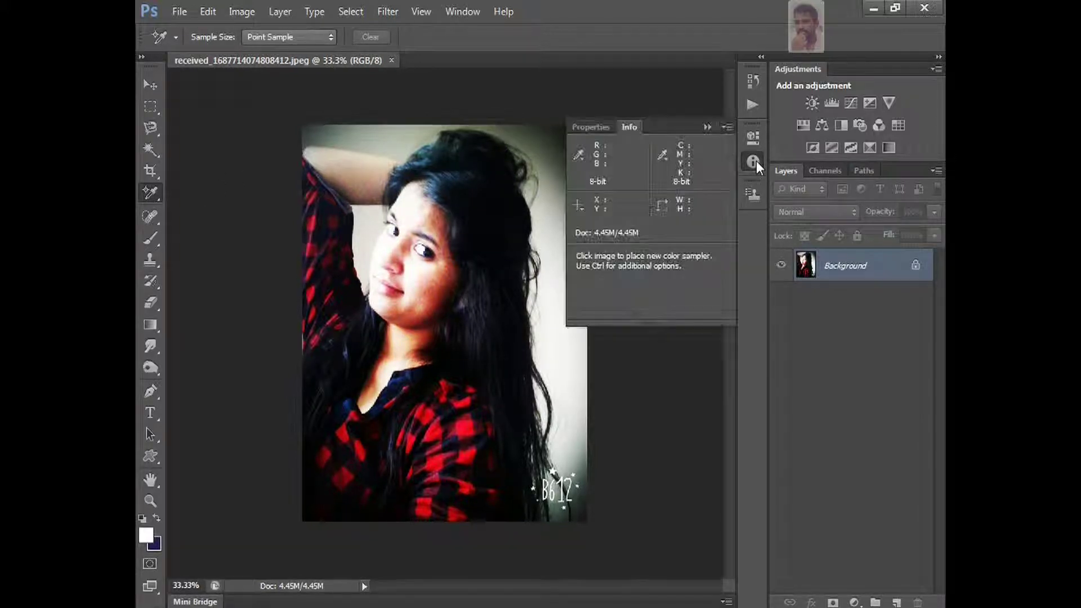
# Go back to the Eyedropper and pick the dark hair as a near-black foreground colour.
pyautogui.rightClick(151, 192)
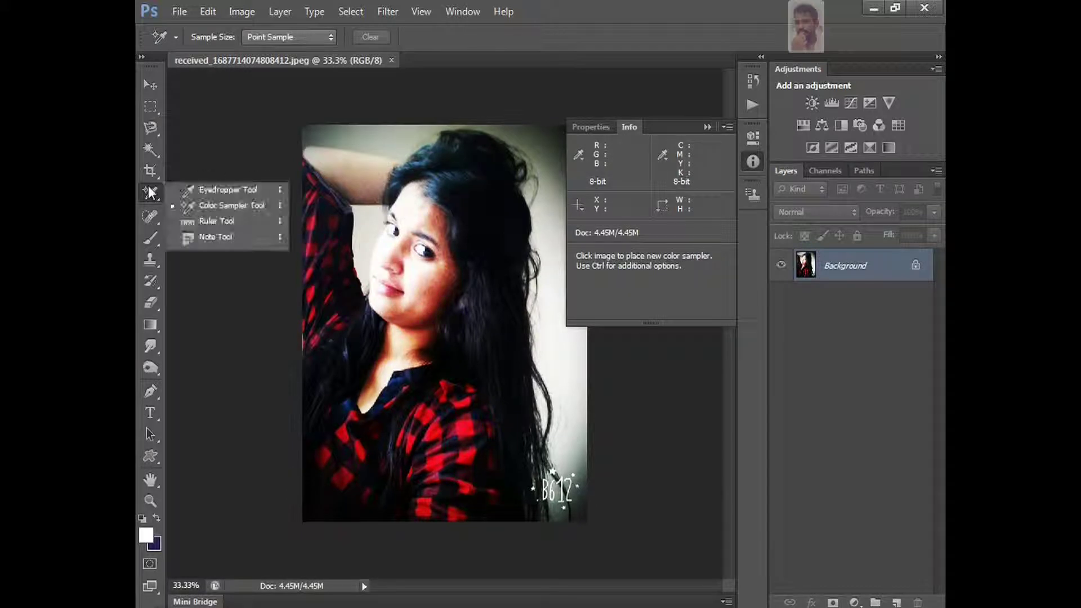
pyautogui.click(255, 189)
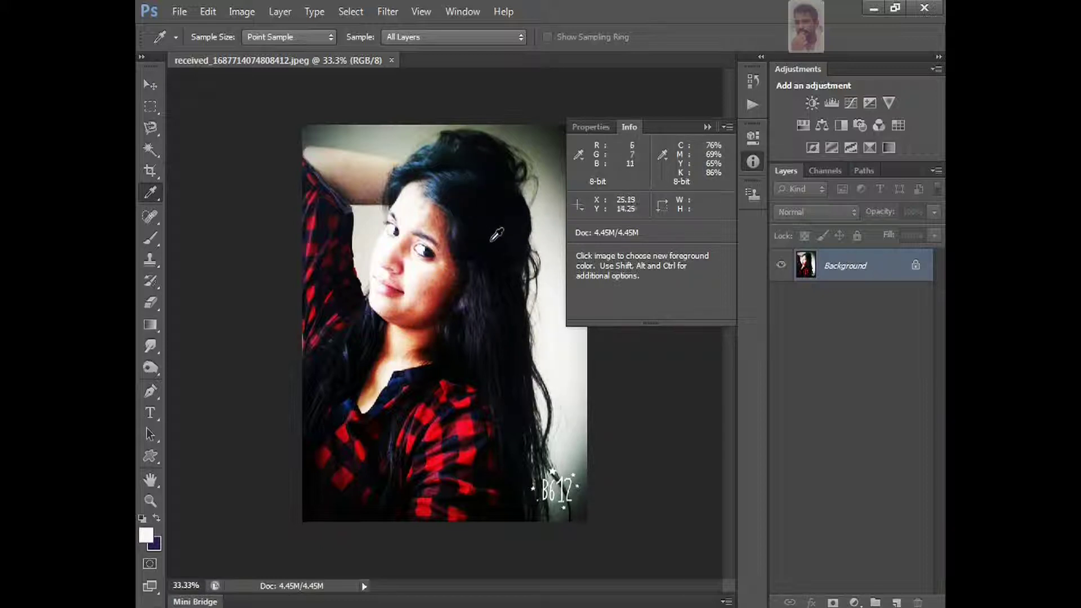
pyautogui.click(393, 188)
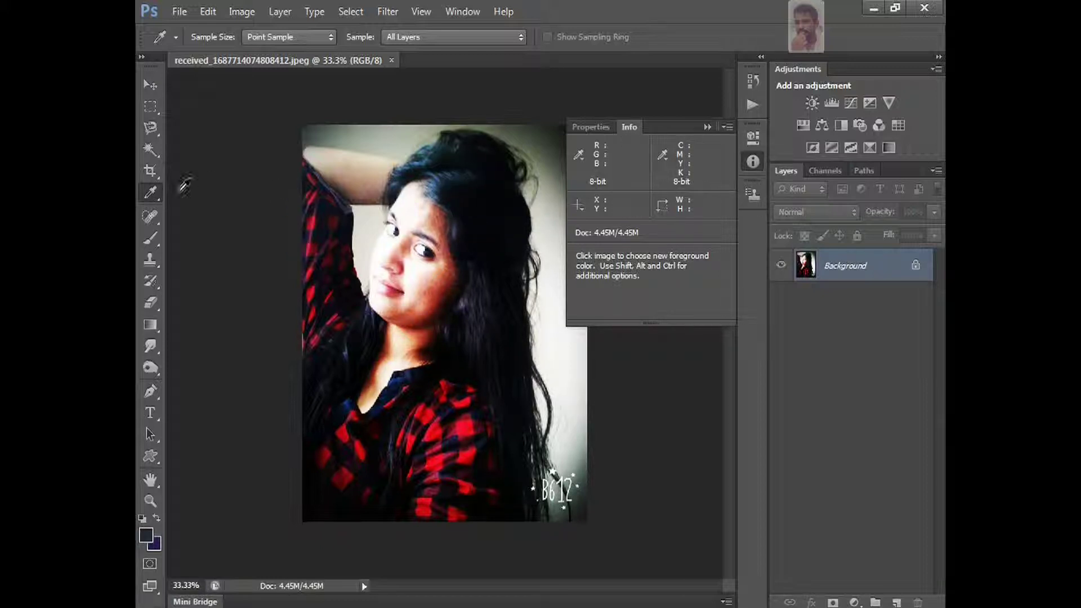
pyautogui.rightClick(150, 195)
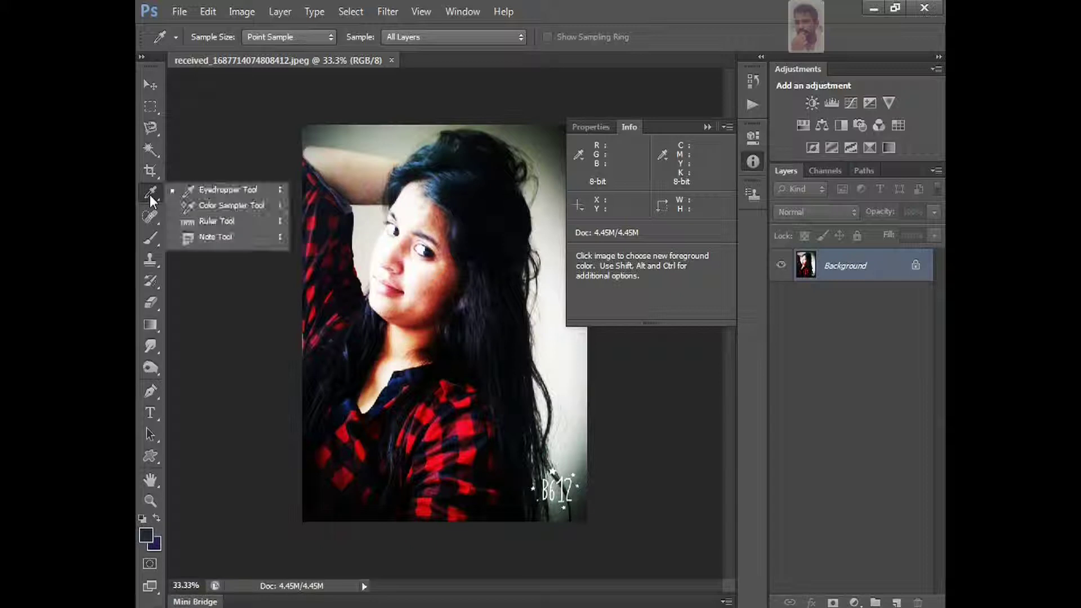
# Place colour samplers at the raised arm, hair-arm edge and cheek; nudge sampler 1 to read R209 G197 B183.
pyautogui.click(214, 211)
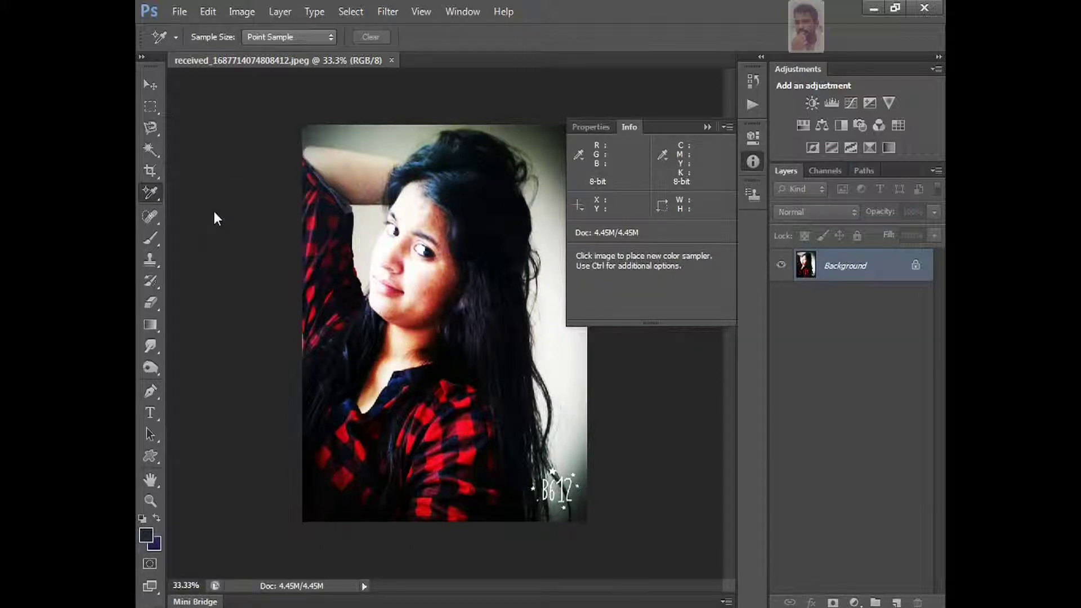
pyautogui.click(328, 166)
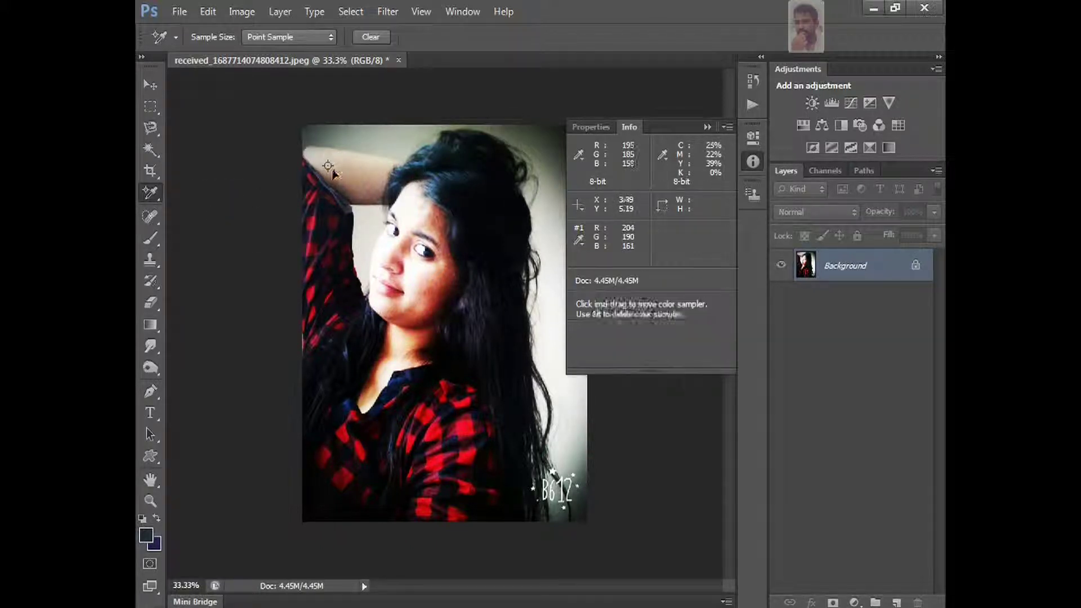
pyautogui.click(326, 260)
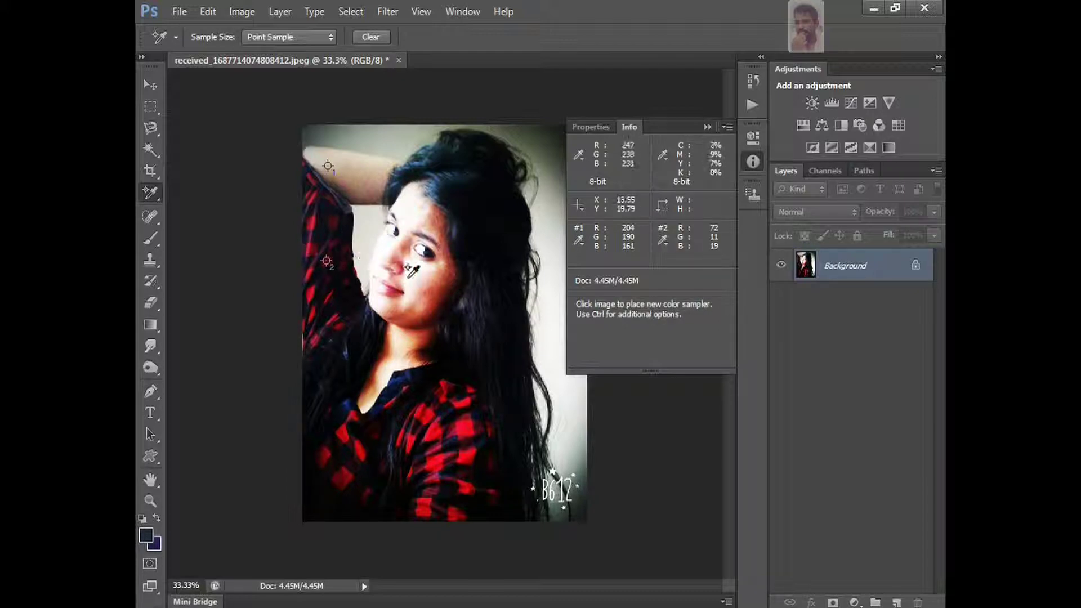
pyautogui.click(425, 275)
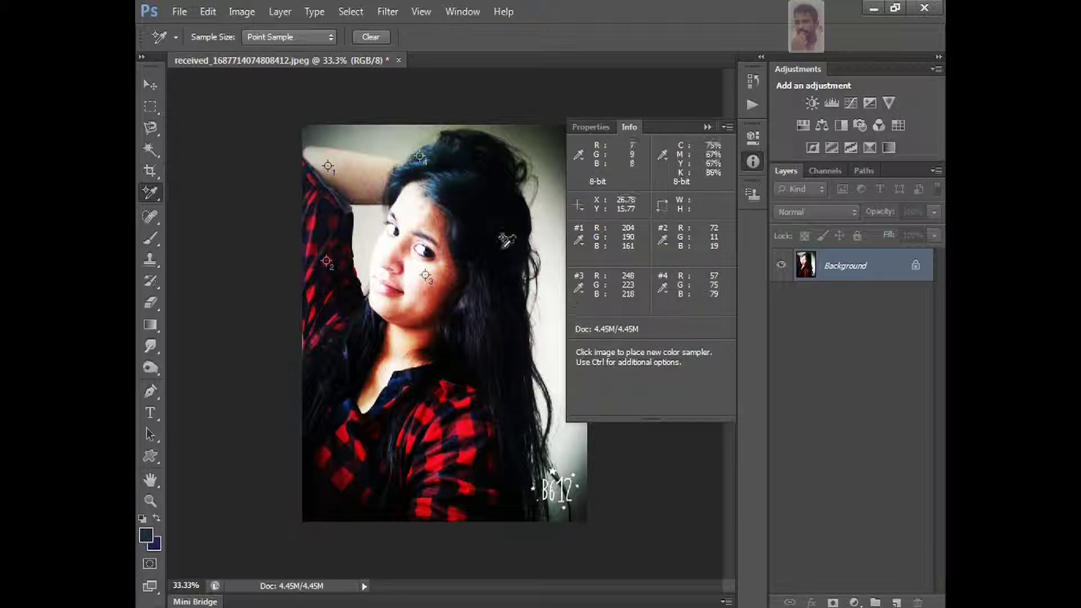
pyautogui.moveTo(328, 167)
pyautogui.mouseDown()
pyautogui.moveTo(348, 173)
pyautogui.moveTo(326, 164)
pyautogui.mouseUp()
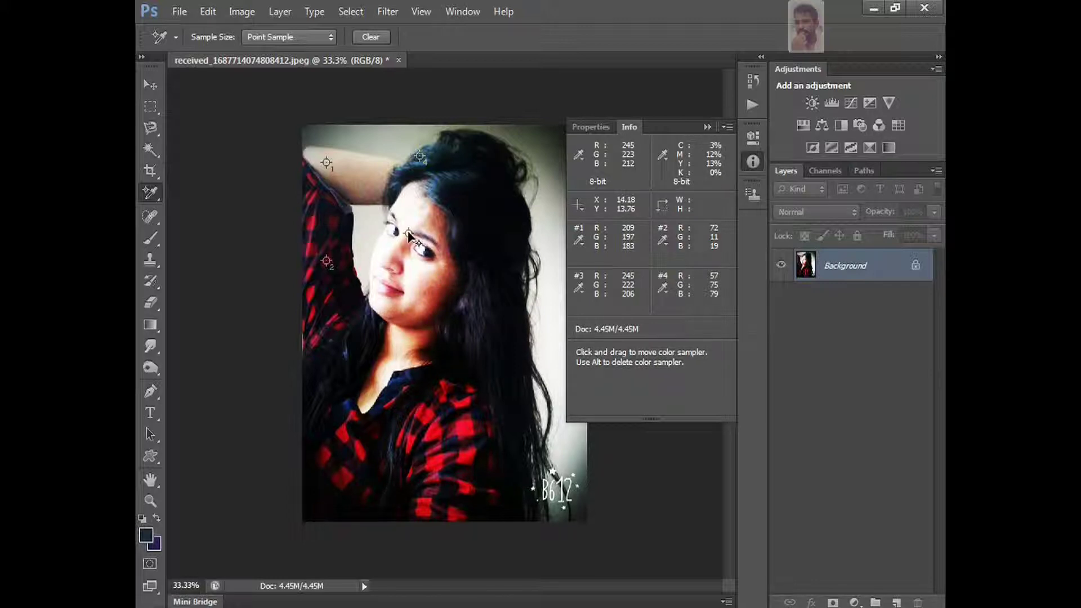
# Delete the eye and hair samplers, shift sampler 2 lighter, and add samplers 3 (forehead) and 4 (hair).
pyautogui.press('alt')
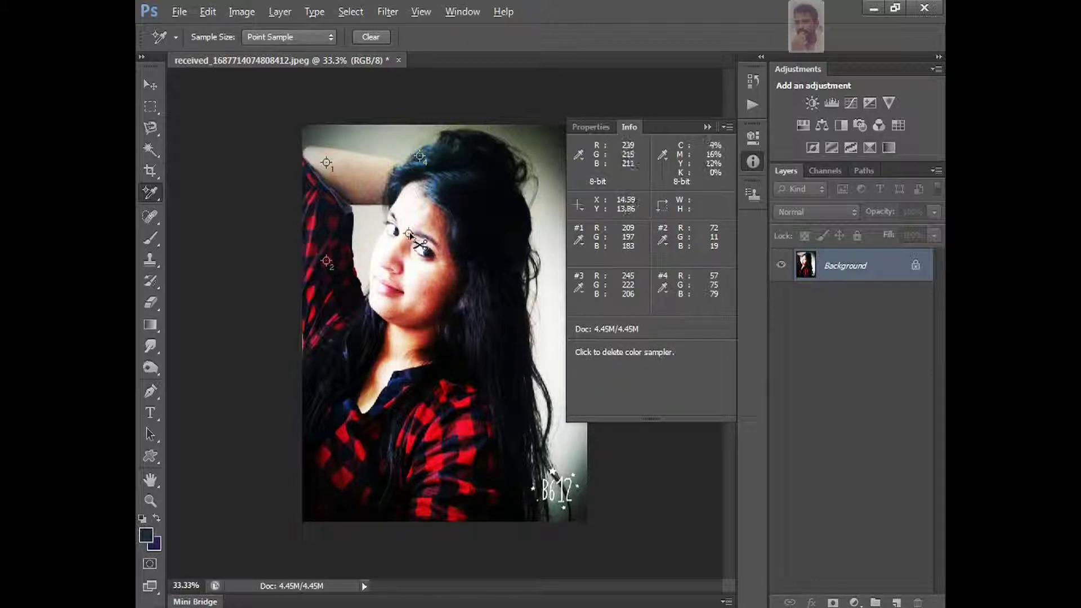
pyautogui.keyDown('alt'); pyautogui.click(409, 233); pyautogui.keyUp('alt')
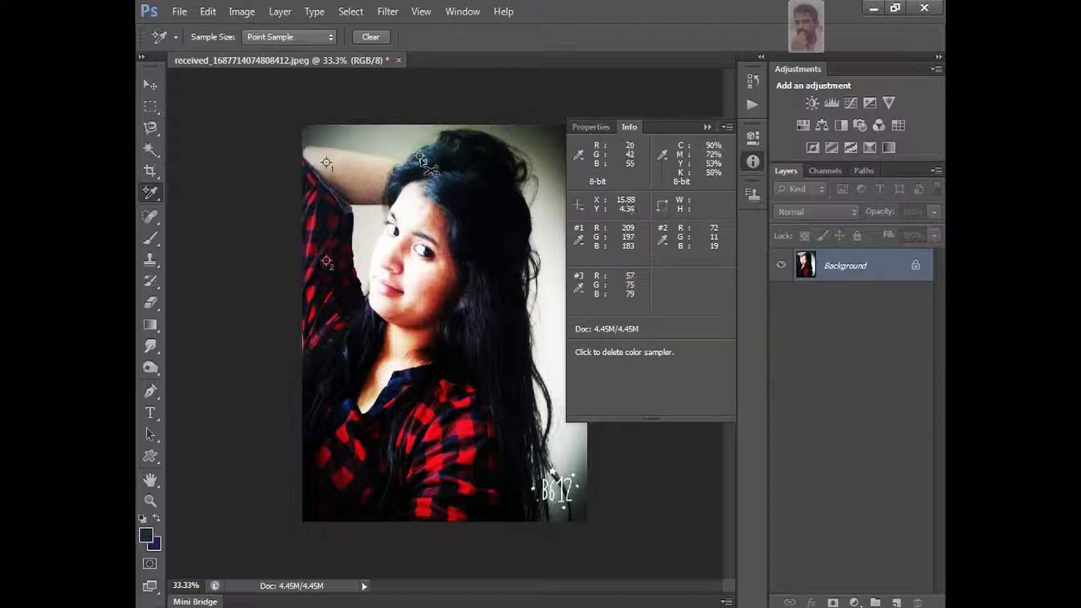
pyautogui.keyDown('alt'); pyautogui.click(419, 157); pyautogui.keyUp('alt')
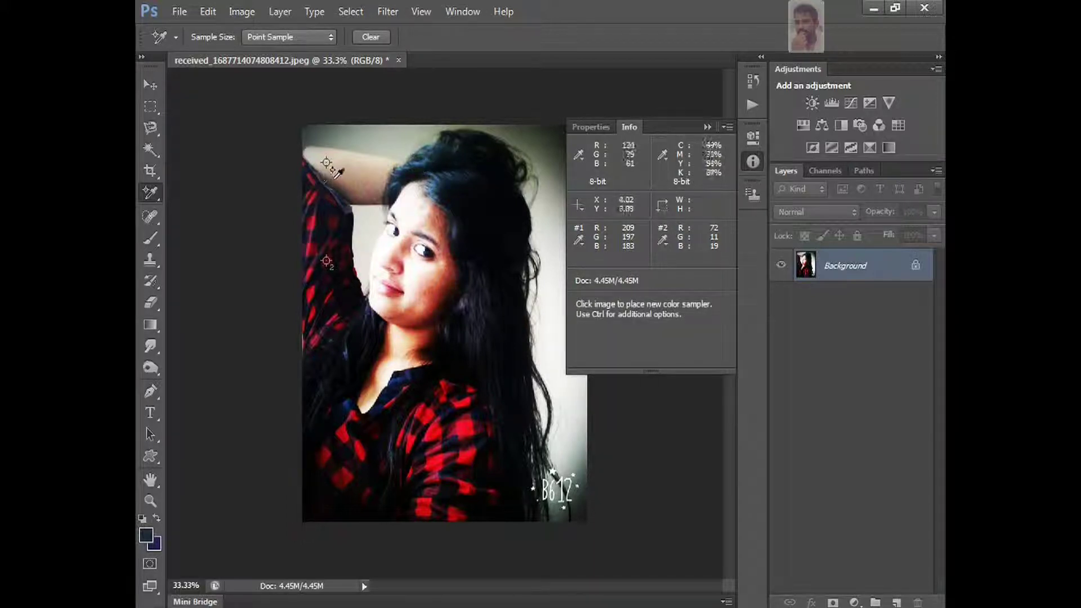
pyautogui.moveTo(327, 262); pyautogui.dragTo(355, 265)
pyautogui.click(432, 216)
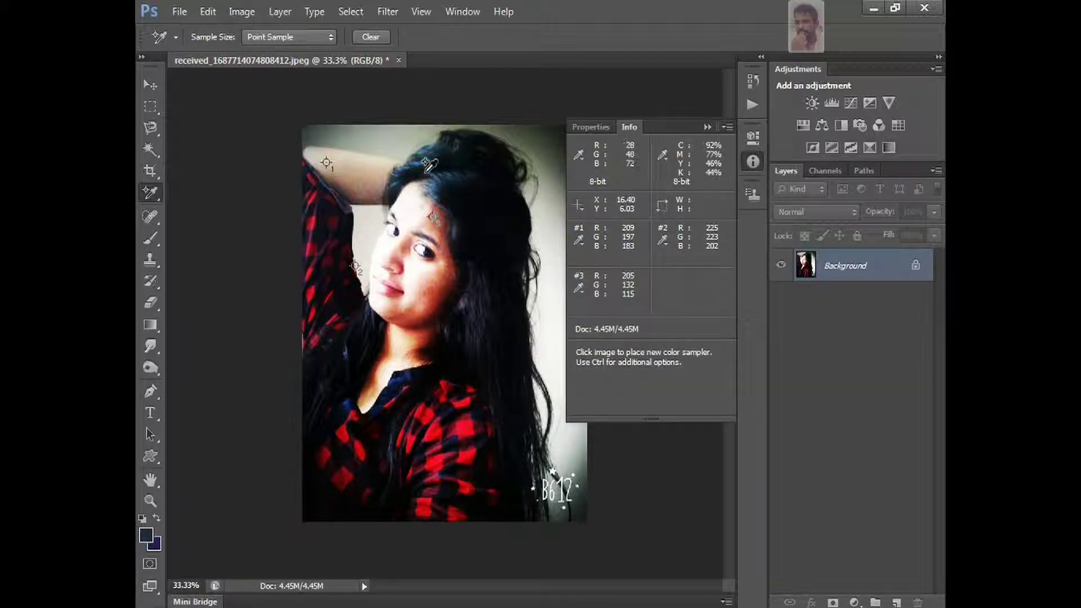
pyautogui.click(425, 172)
# With the Eyedropper, sample forehead skin tones for foreground and background, ending with near-white foreground.
pyautogui.rightClick(155, 194)
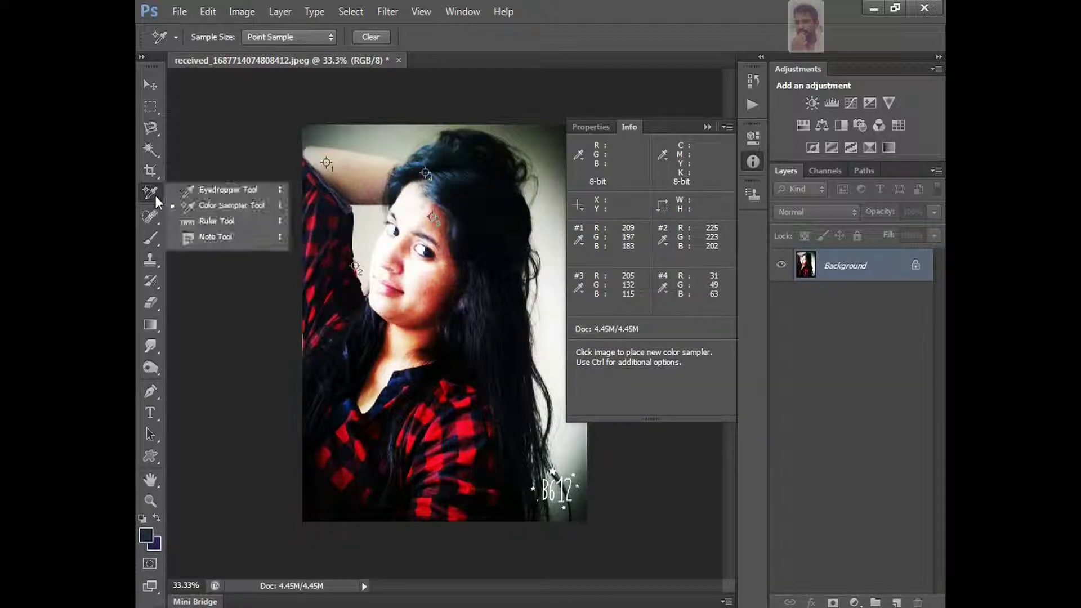
pyautogui.click(202, 186)
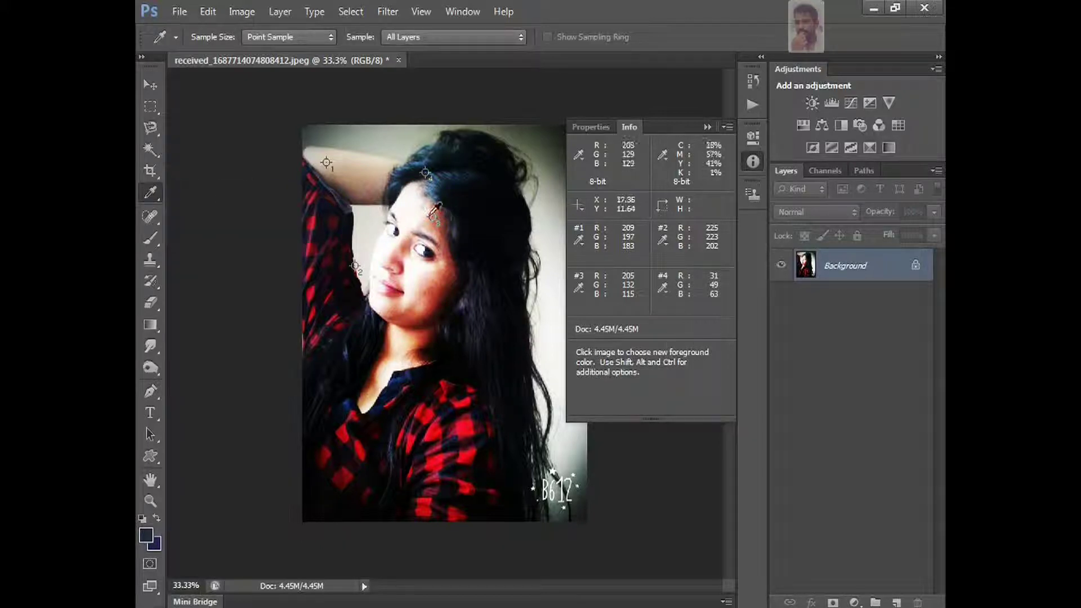
pyautogui.click(435, 218)
pyautogui.click(437, 217)
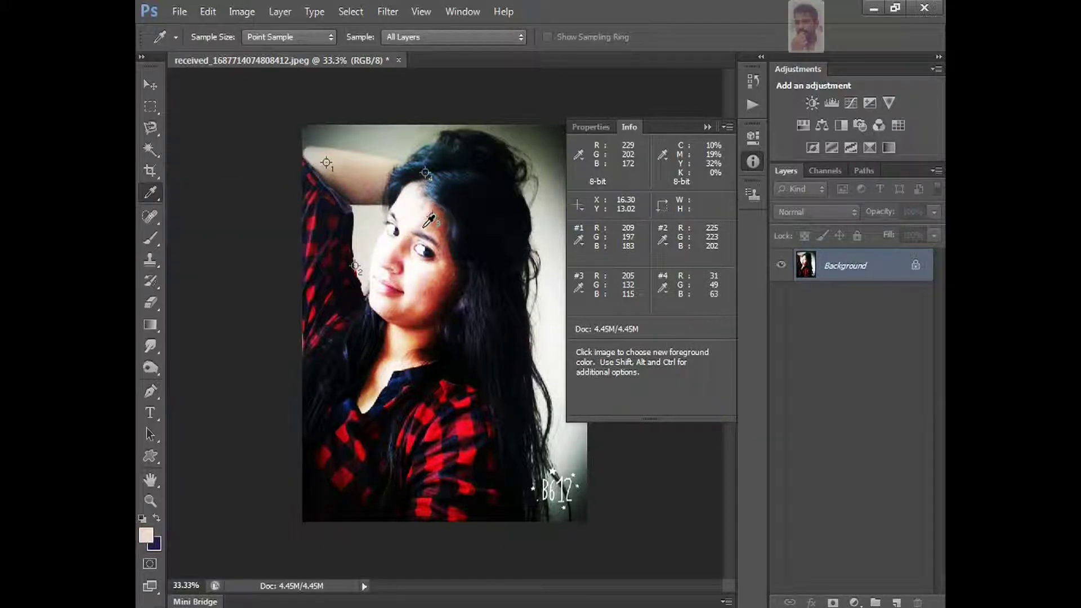
pyautogui.click(436, 213)
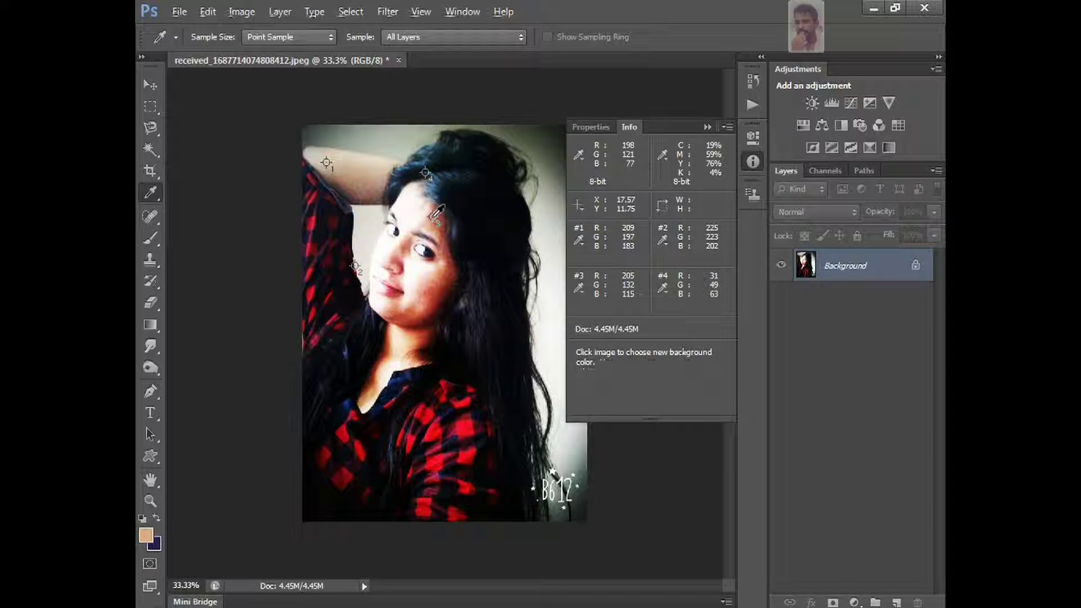
pyautogui.keyDown('alt'); pyautogui.click(431, 214); pyautogui.keyUp('alt')
pyautogui.click(427, 206)
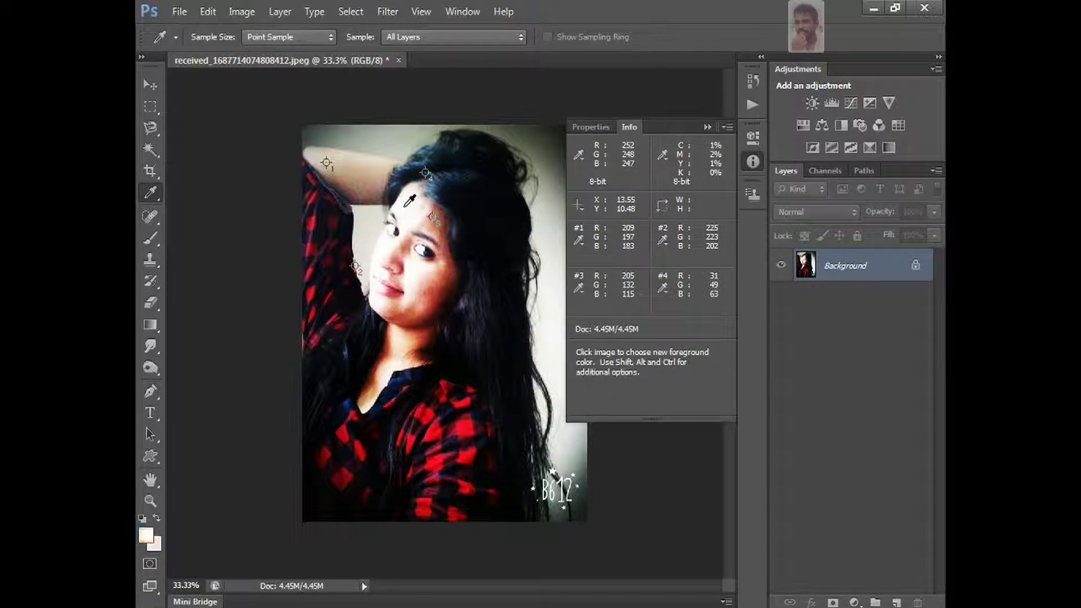
pyautogui.press('alt')
pyautogui.click(150, 194)
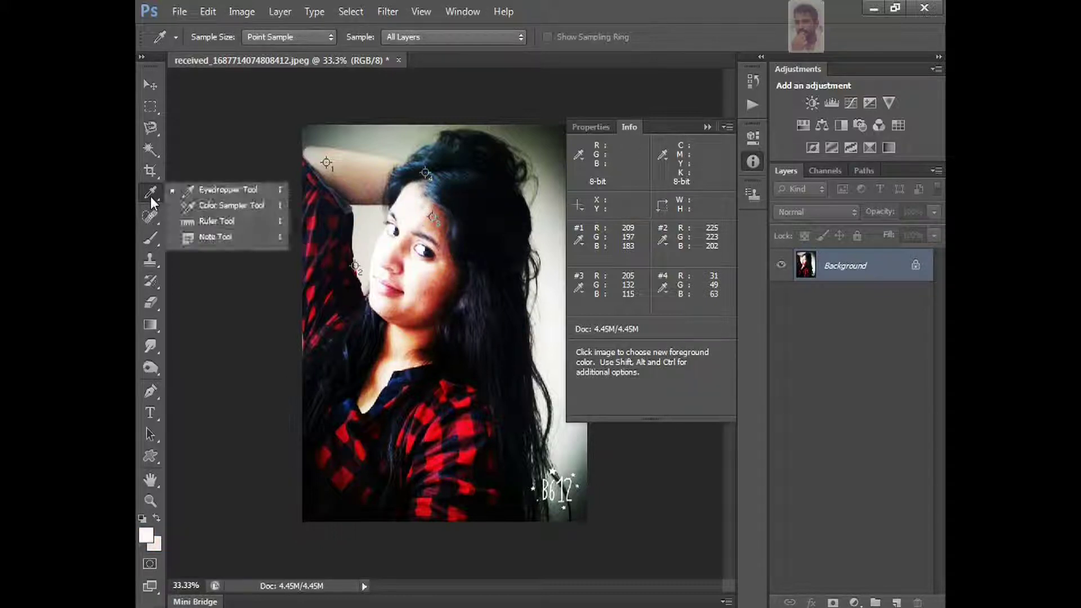
pyautogui.click(211, 206)
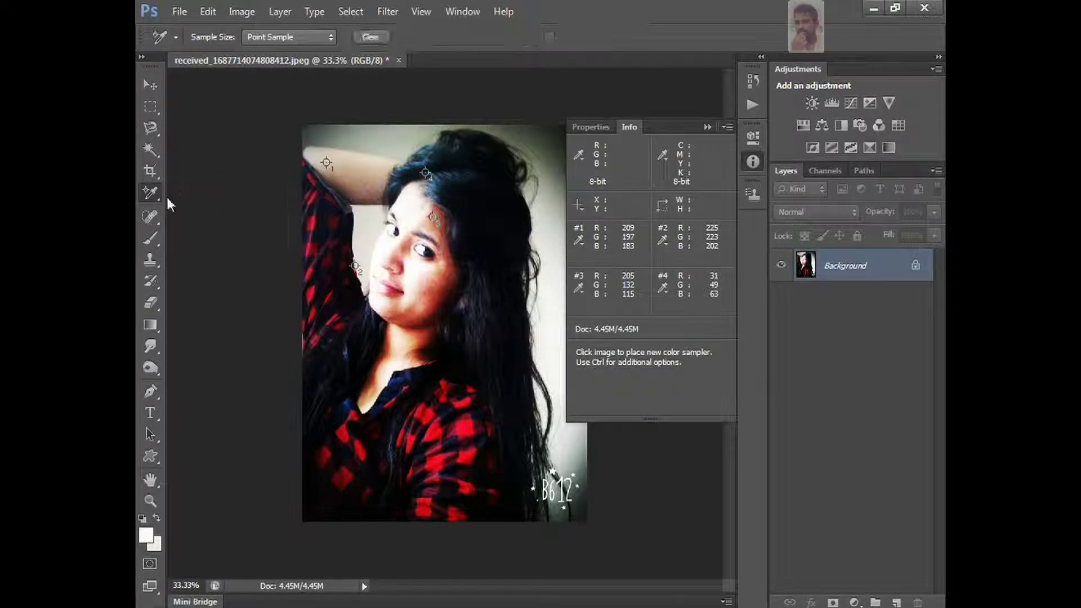
pyautogui.click(154, 192)
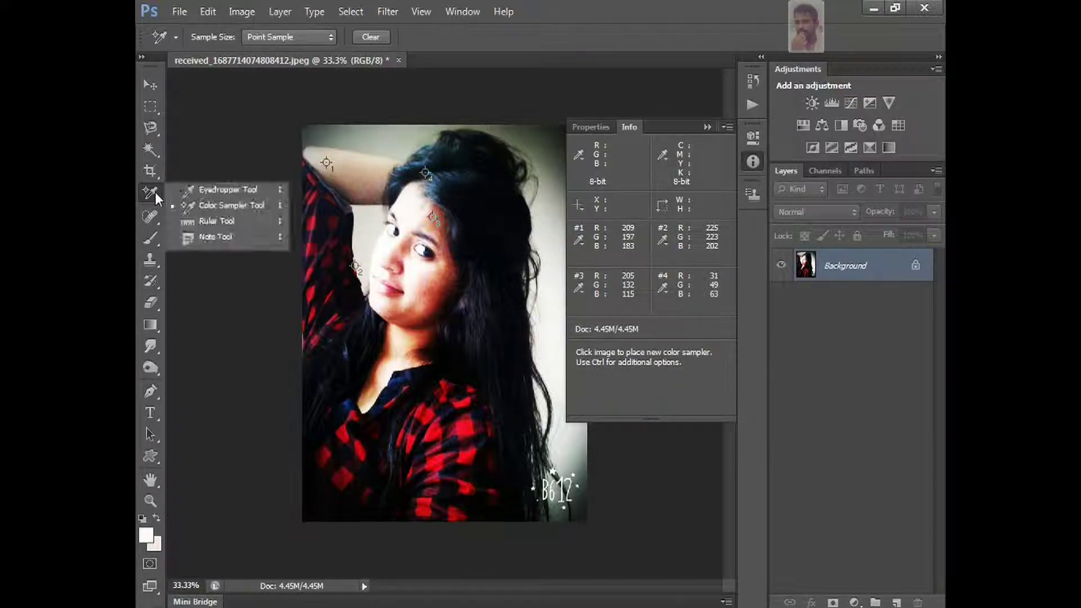
pyautogui.click(247, 192)
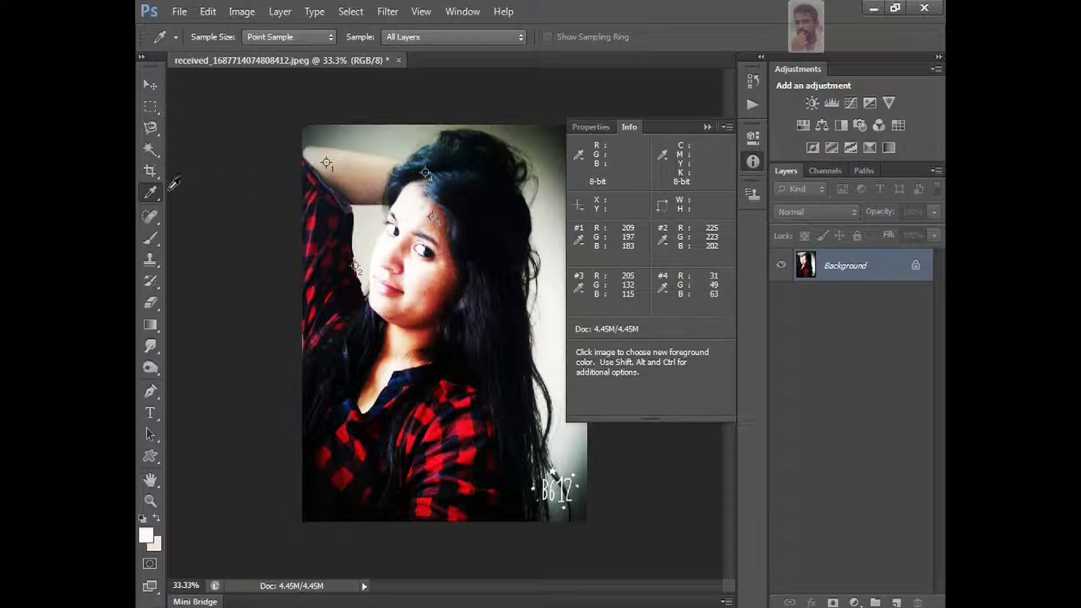
pyautogui.click(153, 198)
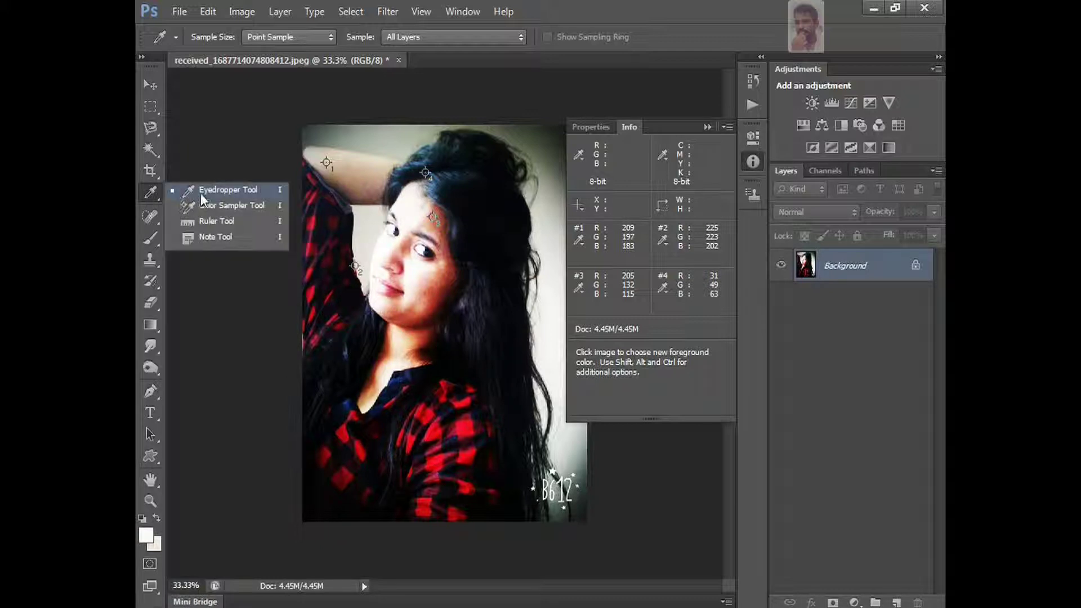